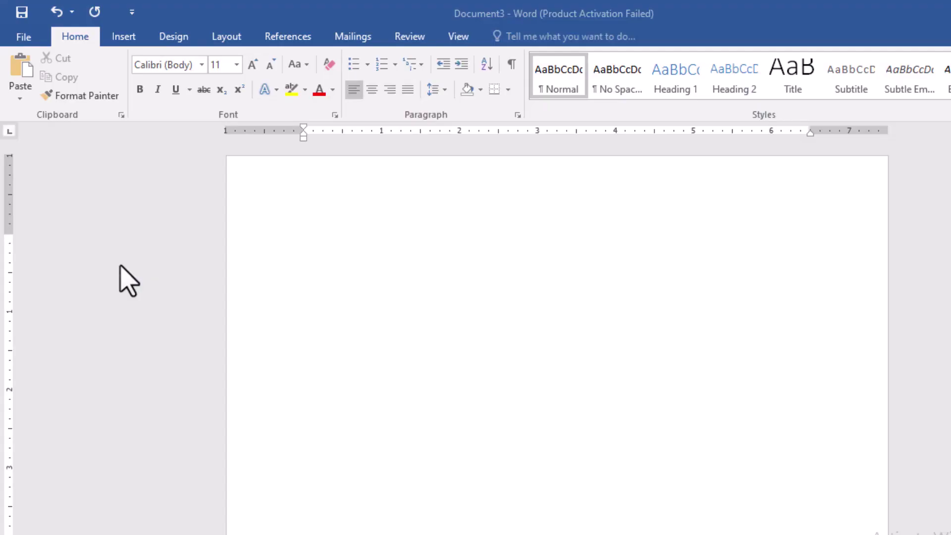
# - Set the page to landscape orientation on A3 paper
pyautogui.click(231, 40)
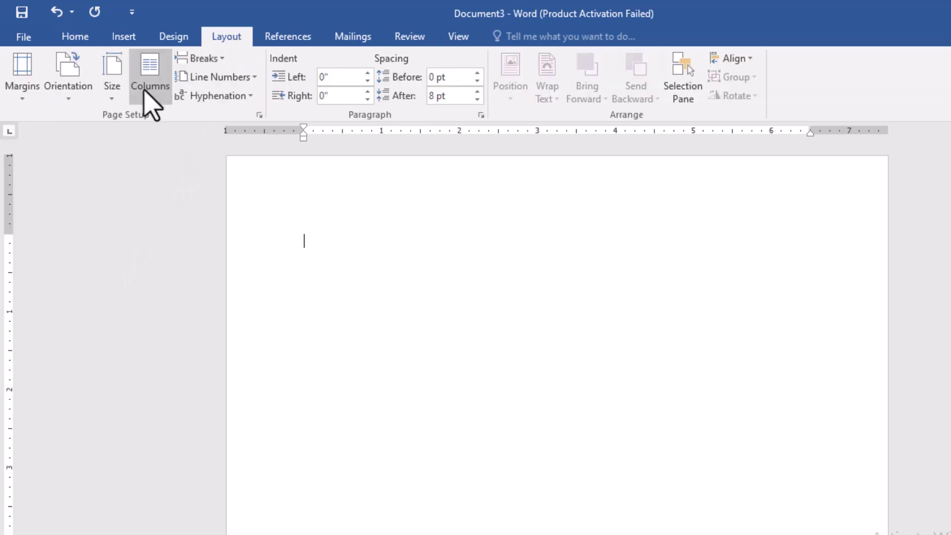
pyautogui.click(80, 97)
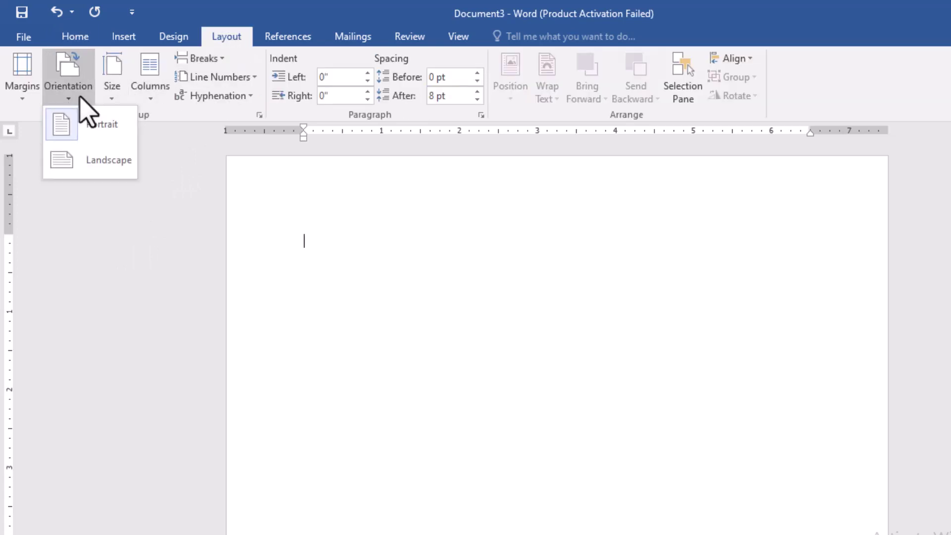
pyautogui.click(82, 163)
pyautogui.click(113, 89)
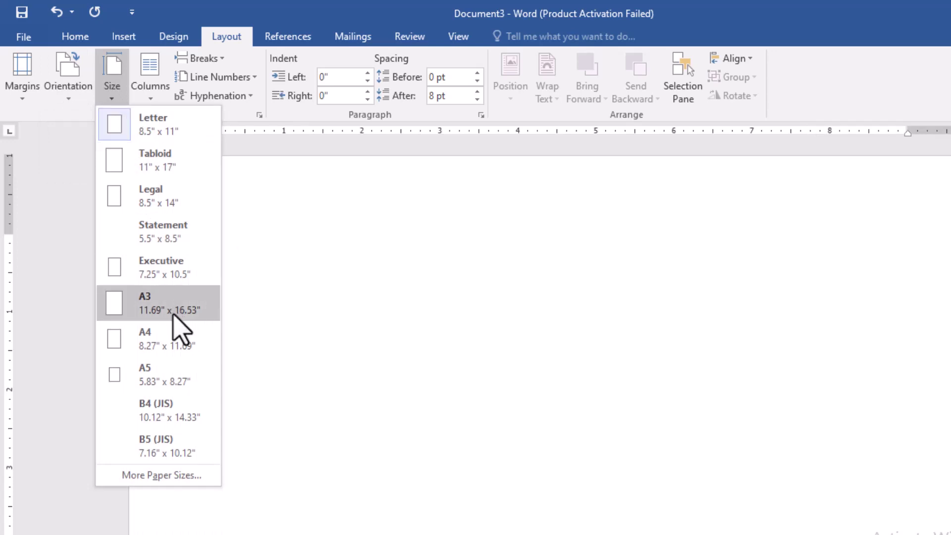
pyautogui.click(170, 212)
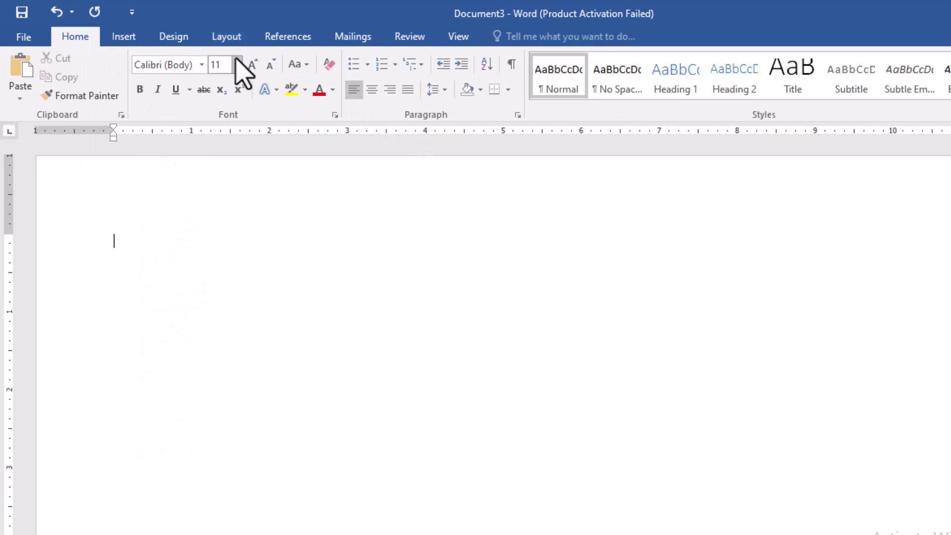
# - Apply 26 pt Mouse Memoirs with an outlined text effect and type 'WINNERS Are'
pyautogui.click(236, 65)
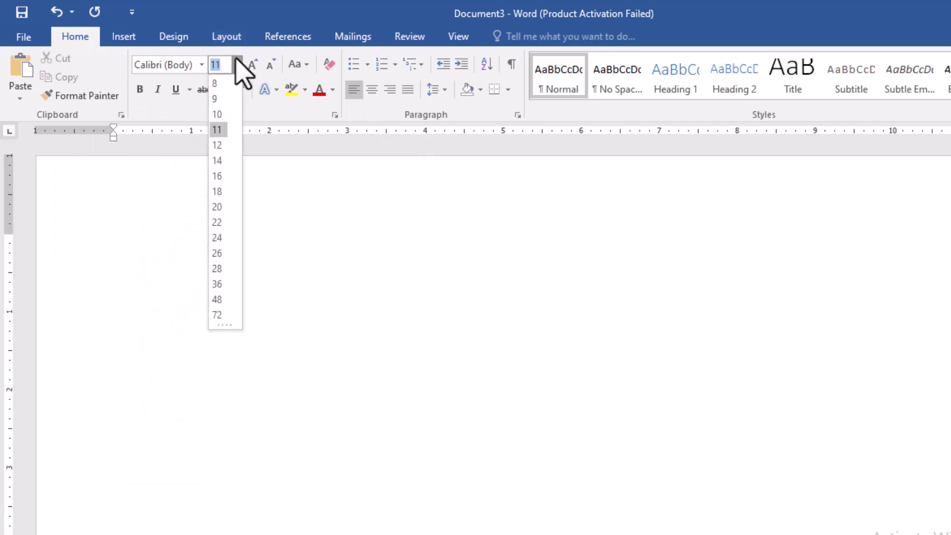
pyautogui.click(218, 254)
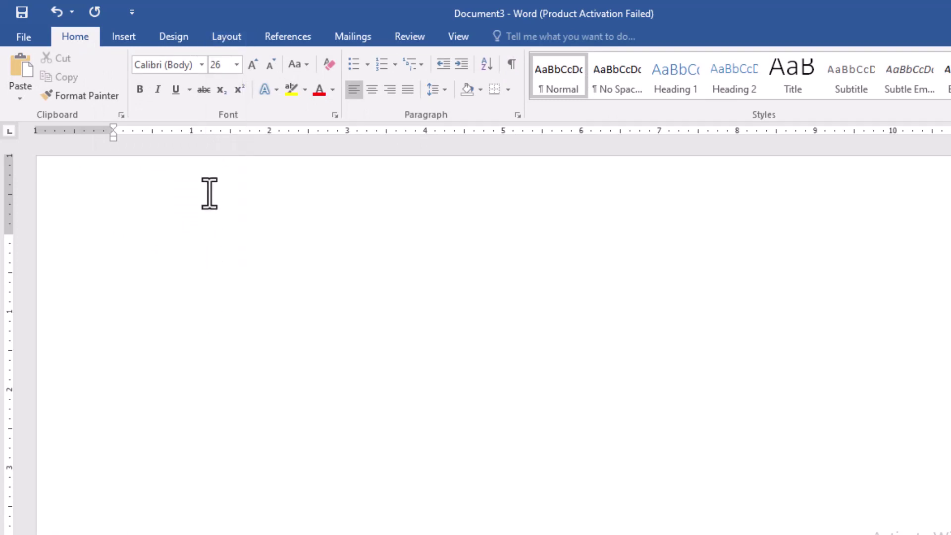
pyautogui.click(201, 64)
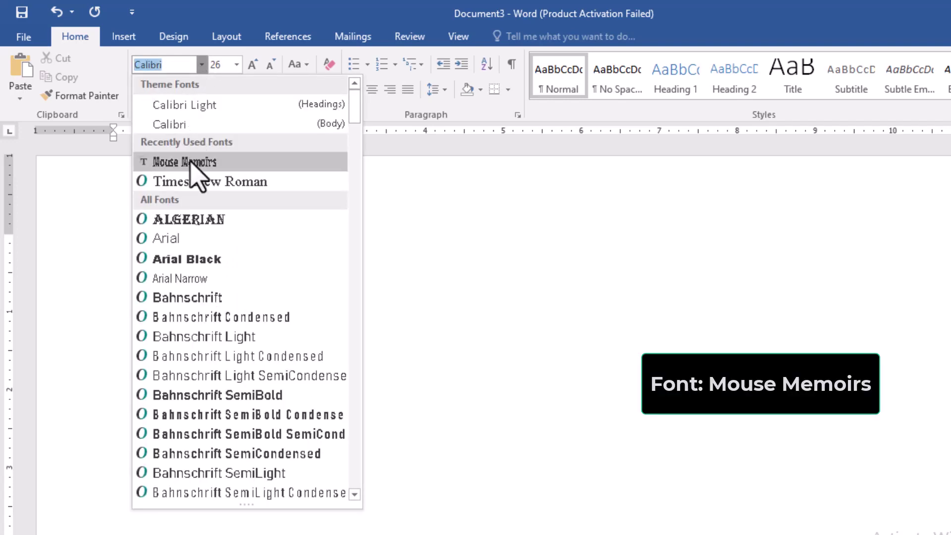
pyautogui.click(189, 161)
pyautogui.click(275, 90)
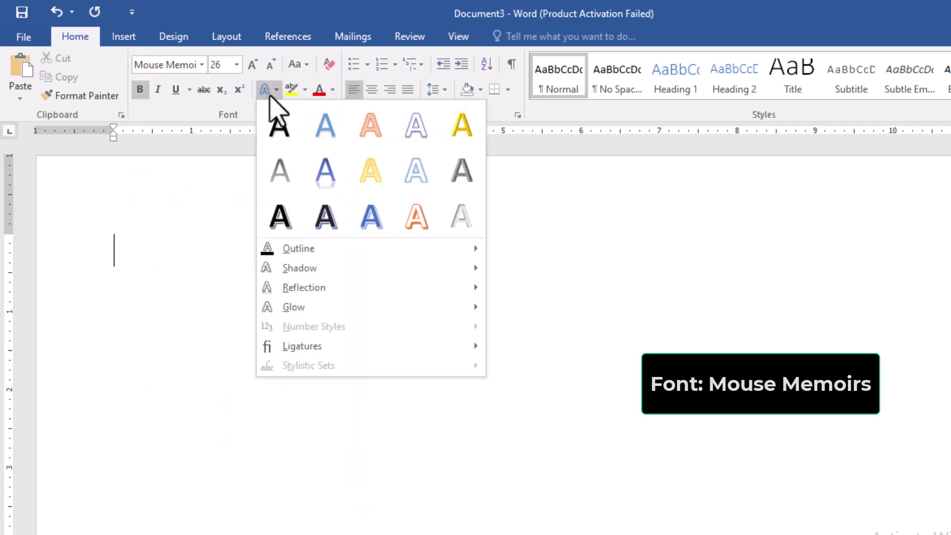
pyautogui.click(415, 131)
pyautogui.write('WINNERS ')
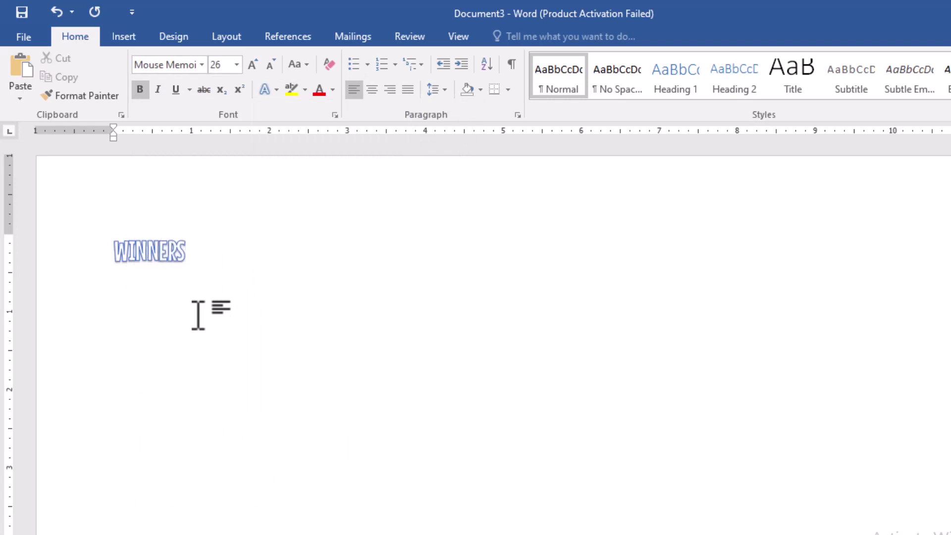
pyautogui.write('Are')
# - Lowercase 'Are', then type 'are not people who' and 'never fail, but people who never qui' on new lines
pyautogui.press('Return')
pyautogui.press('Up')
pyautogui.press('Right')
pyautogui.press('BackSpace')
pyautogui.write('are not people who')
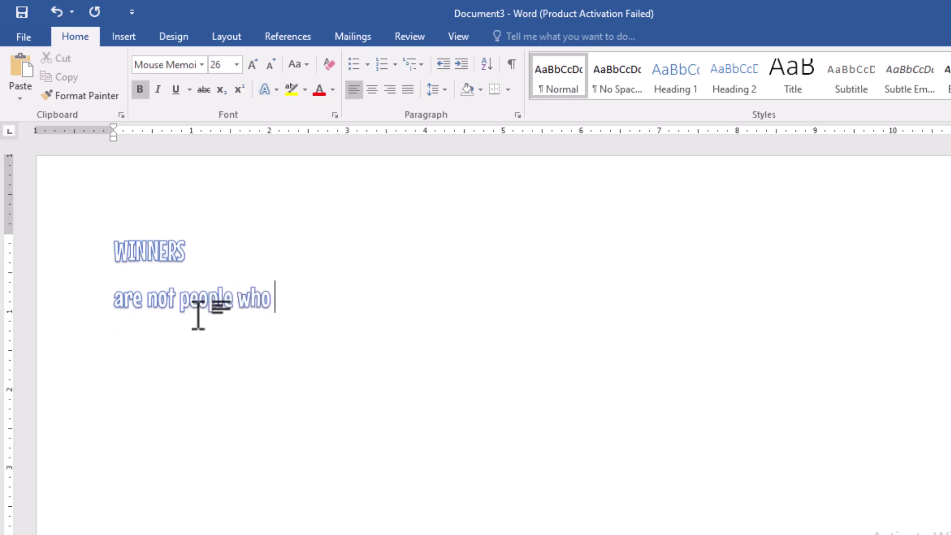
pyautogui.press('Return')
pyautogui.write('never fail, ')
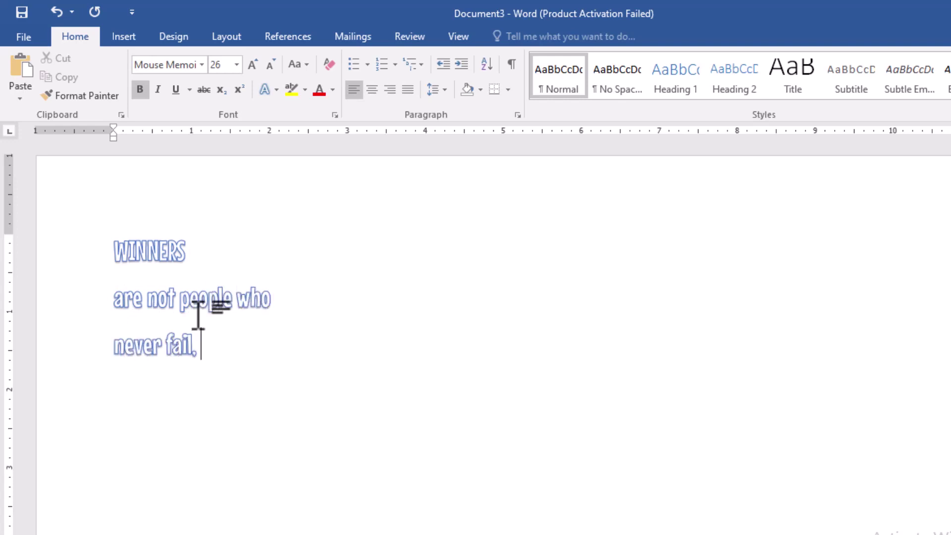
pyautogui.write('but people who ')
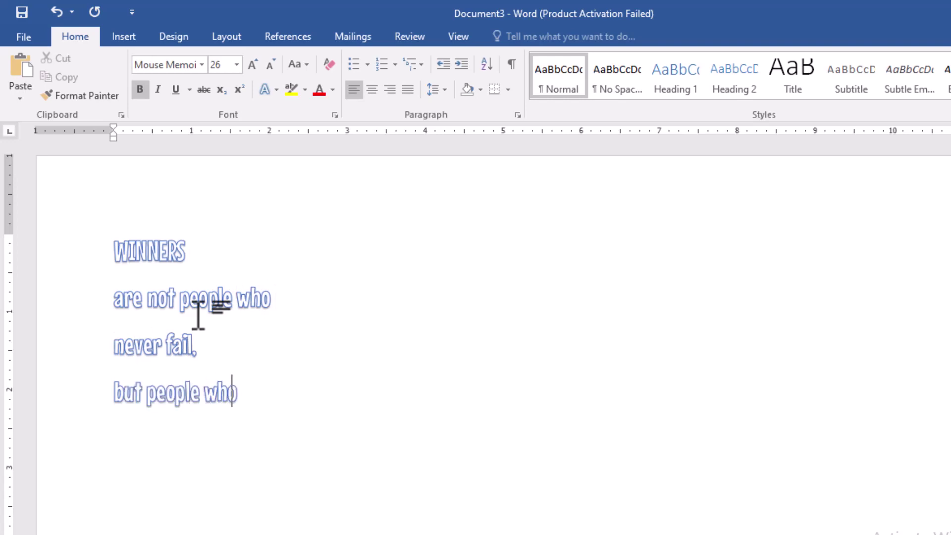
pyautogui.write('never quit!')
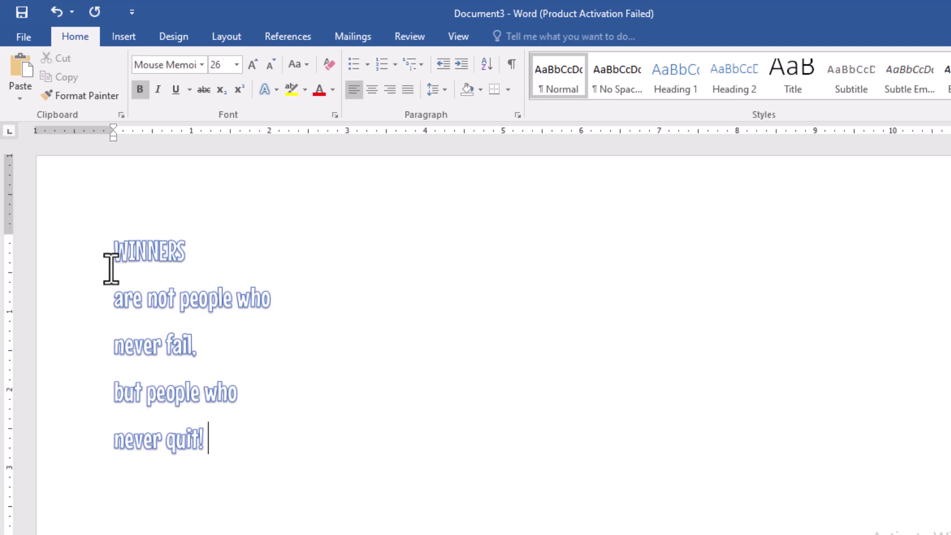
# - Enlarge the whole quote to 180 pt and scroll through the pages
pyautogui.moveTo(111, 269); pyautogui.dragTo(283, 488)
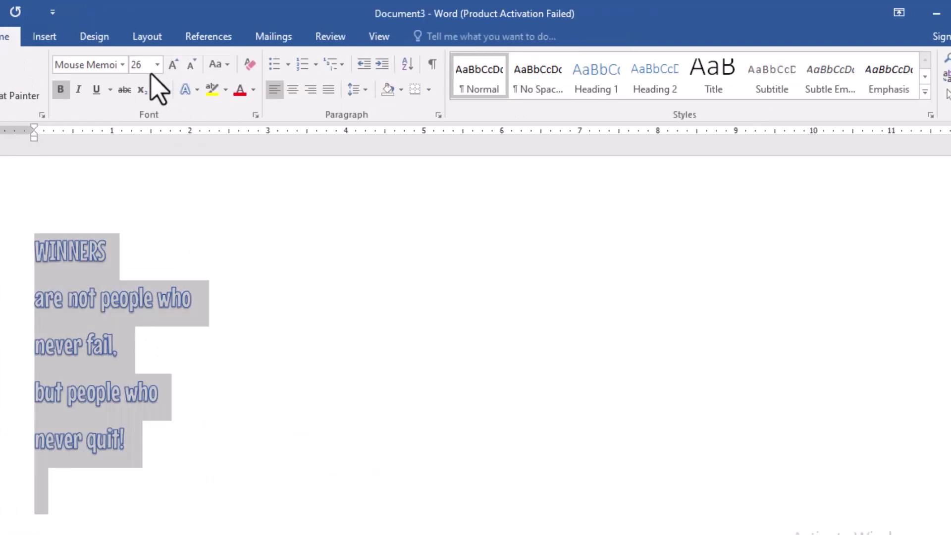
pyautogui.click(146, 67)
pyautogui.press('Return')
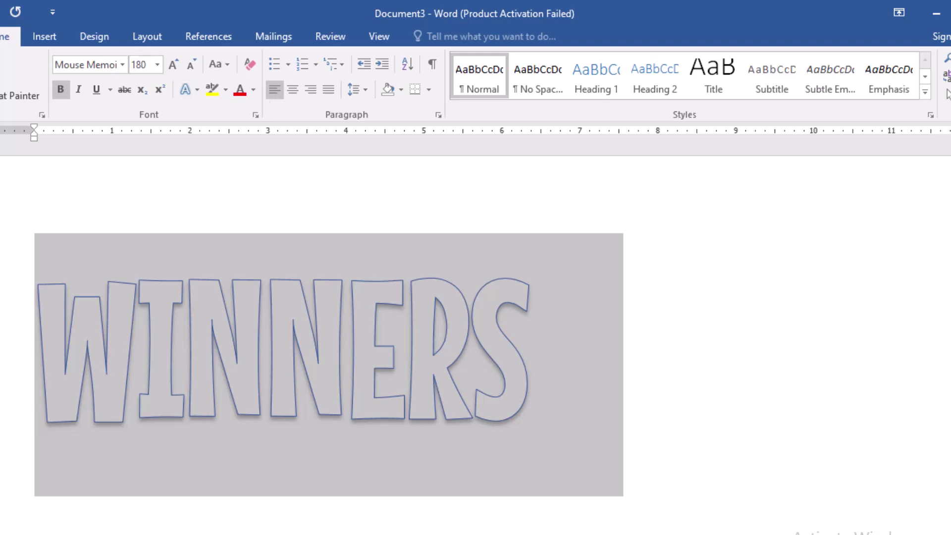
pyautogui.scroll(-5, 476, 317)
pyautogui.scroll(-15, 476, 317)
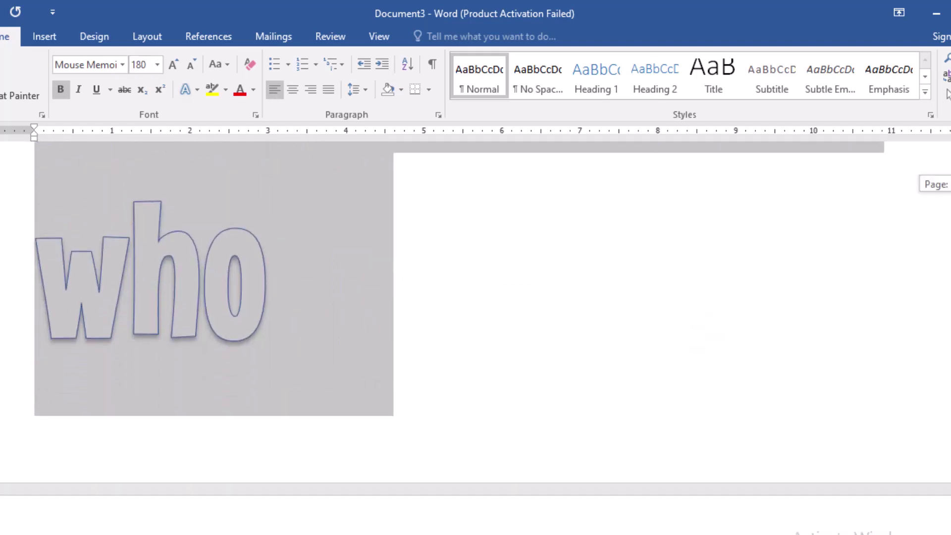
pyautogui.scroll(-10, 475, 317)
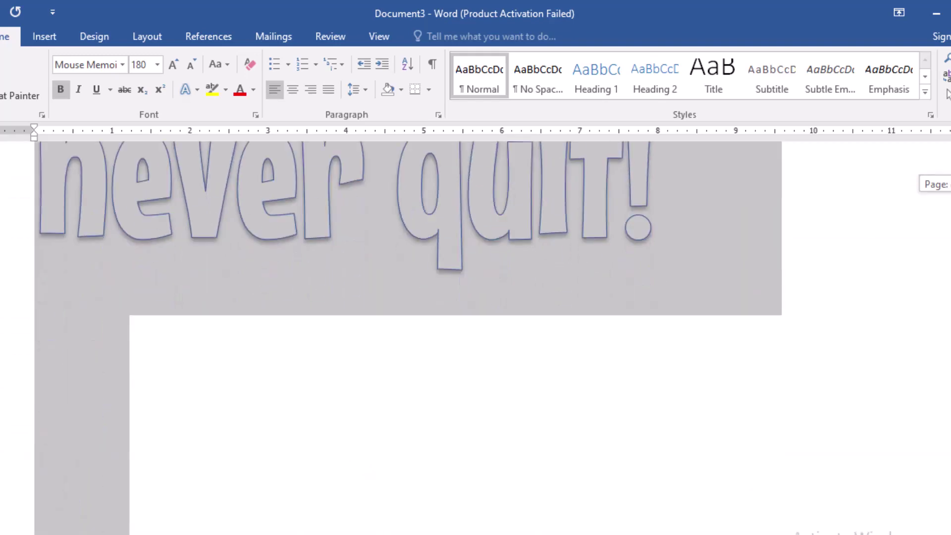
pyautogui.scroll(15, 475, 316)
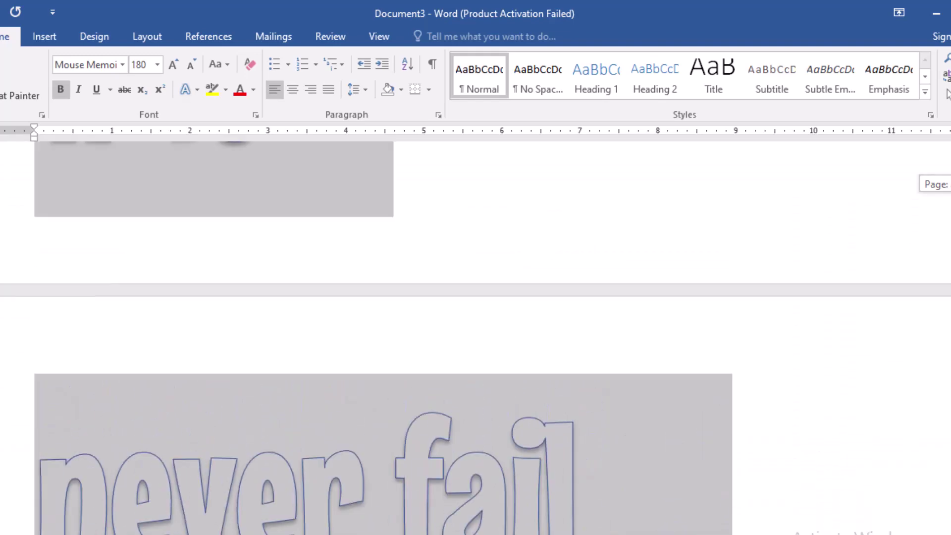
pyautogui.scroll(-1, 475, 317)
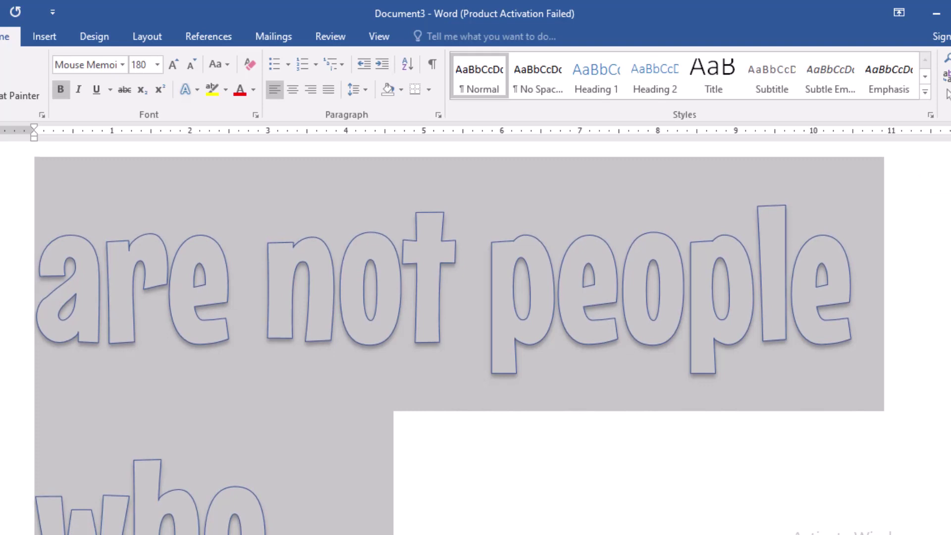
# - Resize the line 'are not people who' to 130 pt so it fits on one line
pyautogui.click(123, 317)
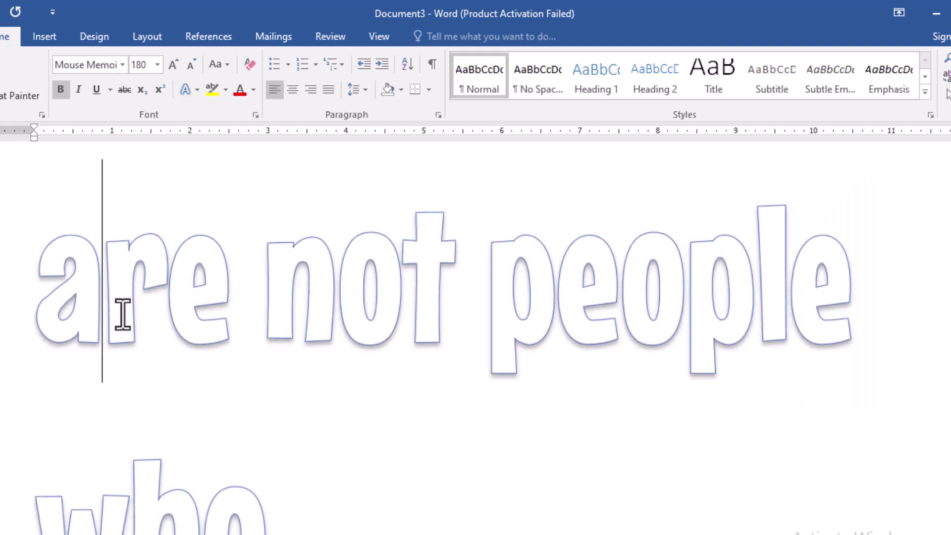
pyautogui.moveTo(68, 297); pyautogui.dragTo(269, 497)
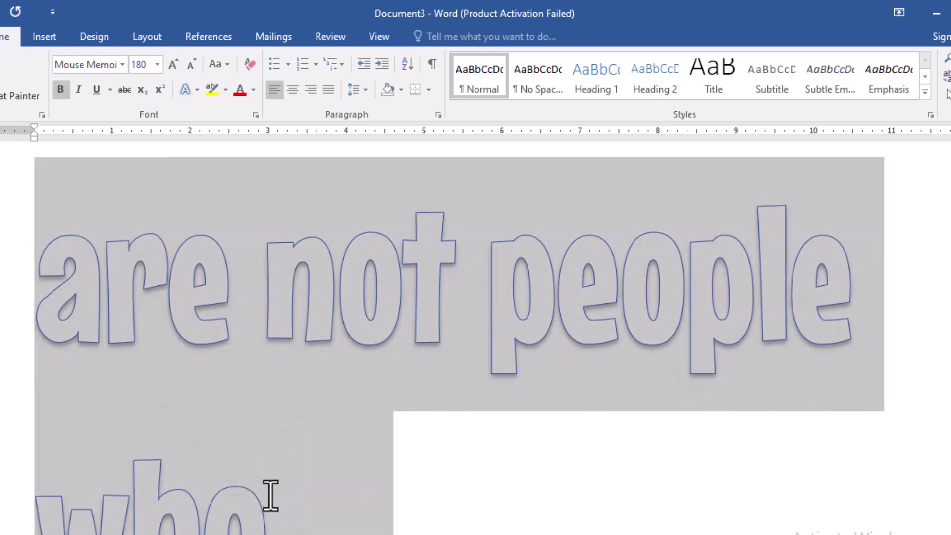
pyautogui.click(144, 65)
pyautogui.write('130')
pyautogui.press('Return')
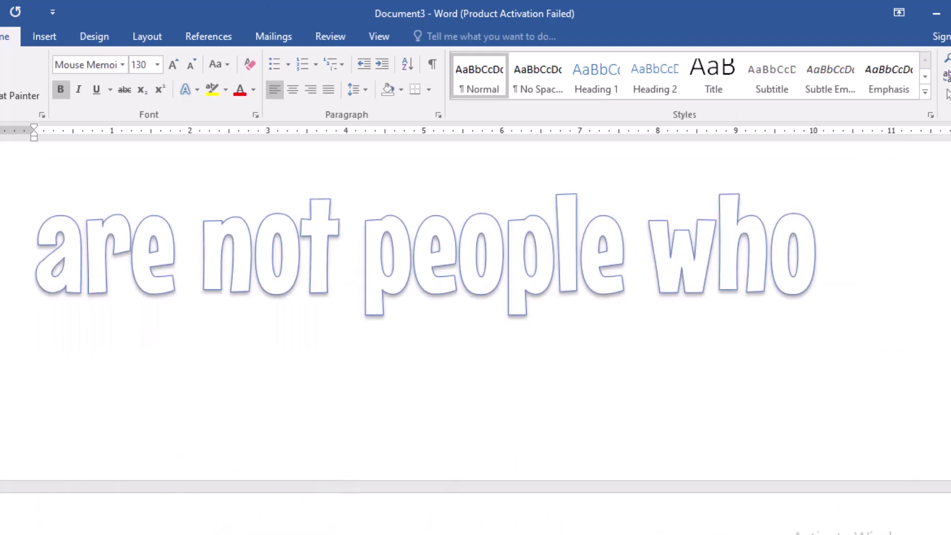
pyautogui.hotkey('shift', 'Home')
pyautogui.scroll(5, 476, 297)
pyautogui.scroll(-6, 475, 297)
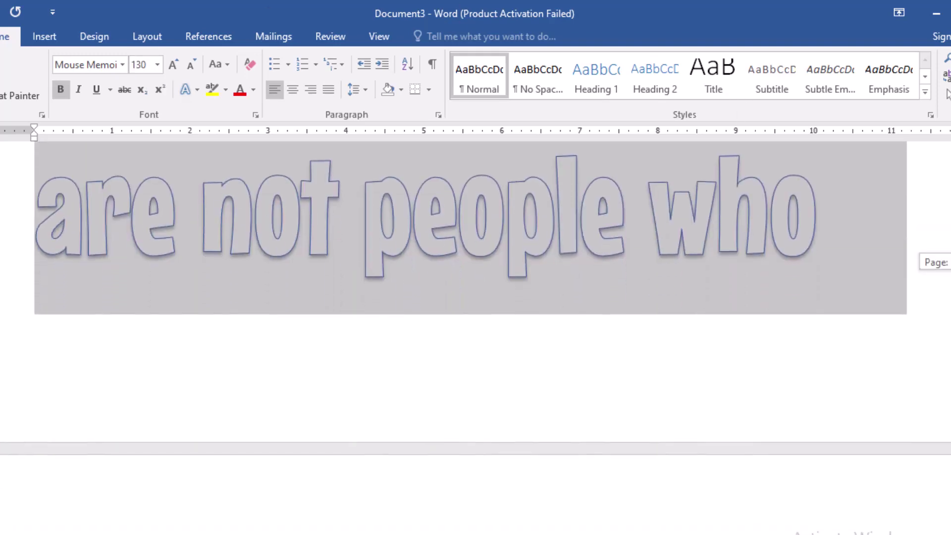
pyautogui.scroll(-15, 475, 297)
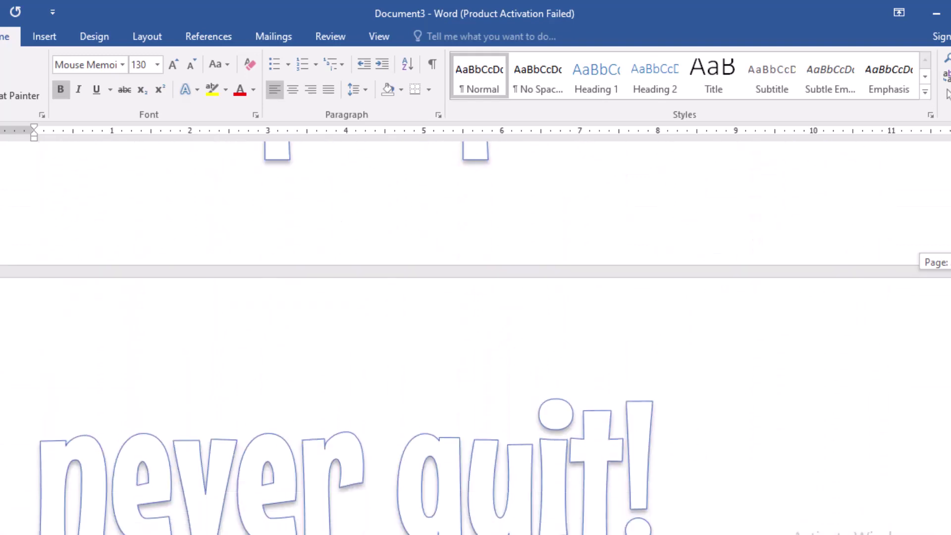
pyautogui.scroll(-4, 475, 297)
pyautogui.scroll(8, 476, 297)
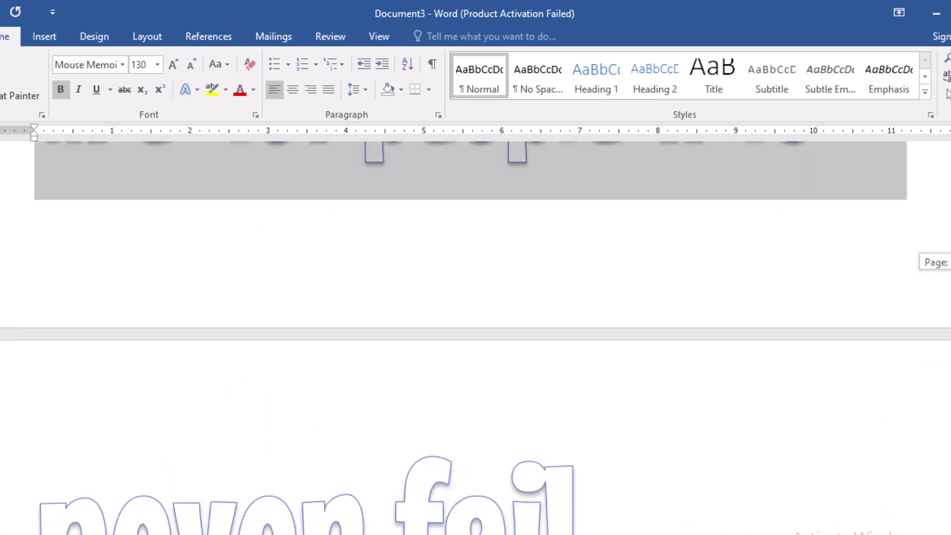
pyautogui.scroll(10, 475, 297)
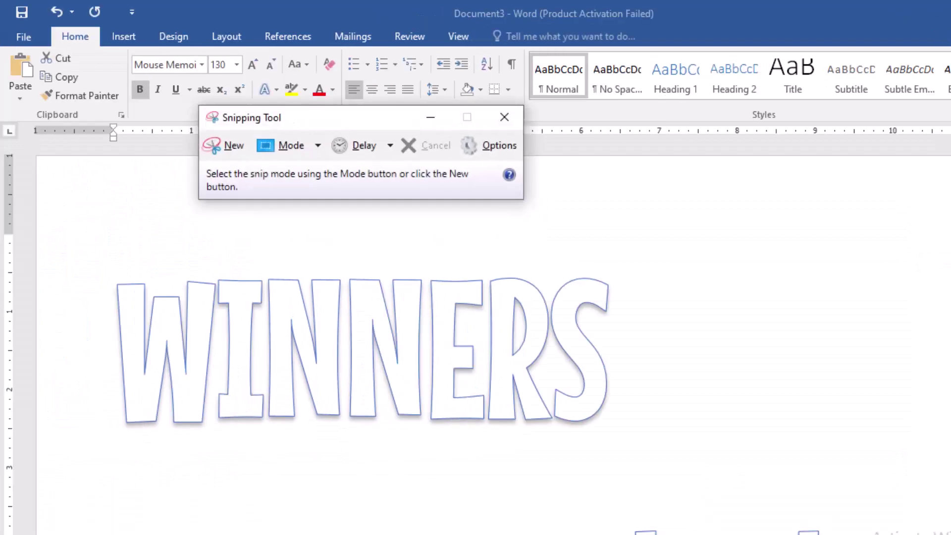
# - Take a new rectangular snip around the outlined WINNERS word
pyautogui.click(230, 149)
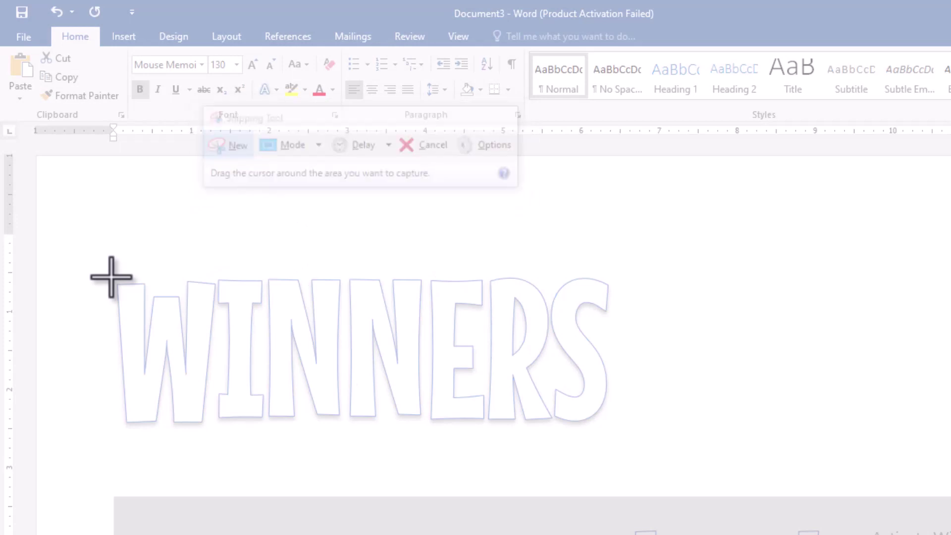
pyautogui.moveTo(110, 276); pyautogui.dragTo(617, 428)
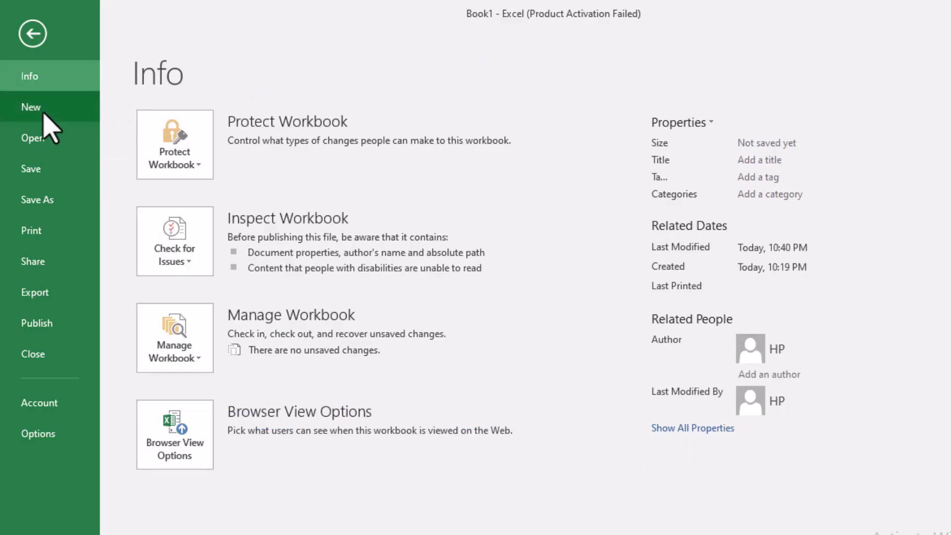
# - Create a blank Excel workbook and paste the WINNERS snip with Ctrl+V
pyautogui.click(42, 110)
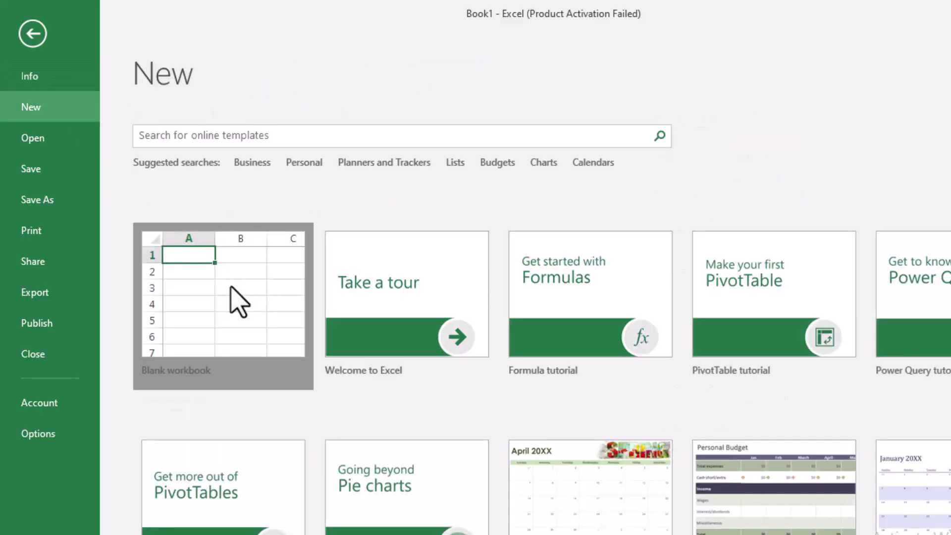
pyautogui.click(232, 289)
pyautogui.hotkey('ctrl', 'v')
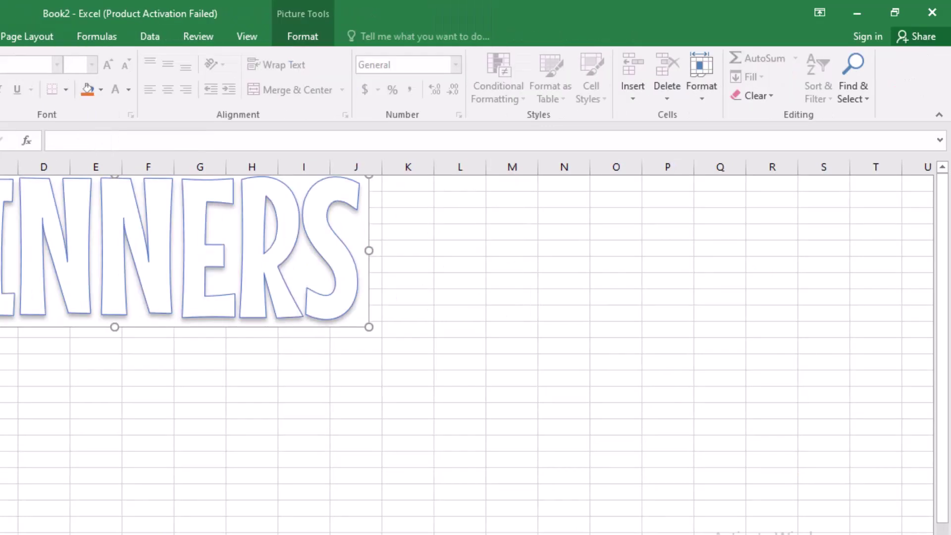
# - Set the WINNERS picture width to 15, then its height to 3 inches
pyautogui.click(303, 36)
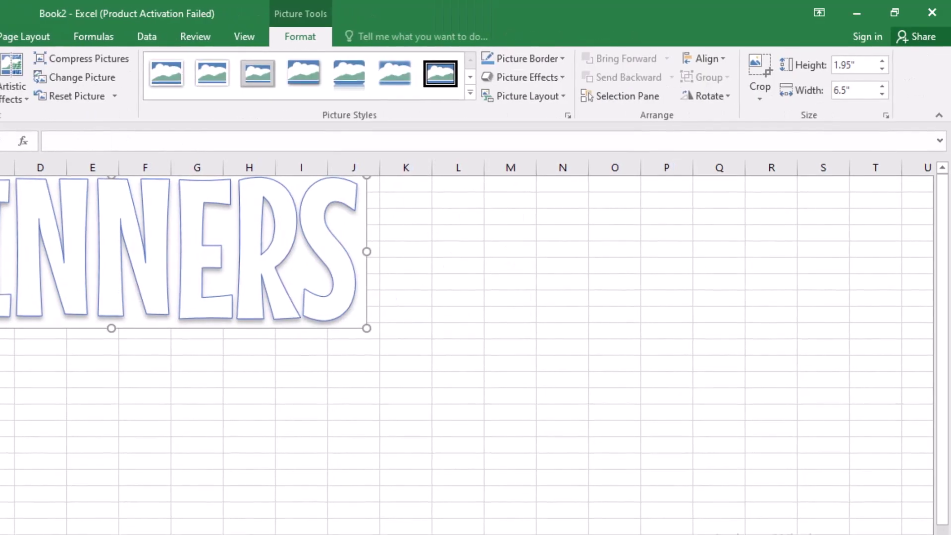
pyautogui.click(844, 72)
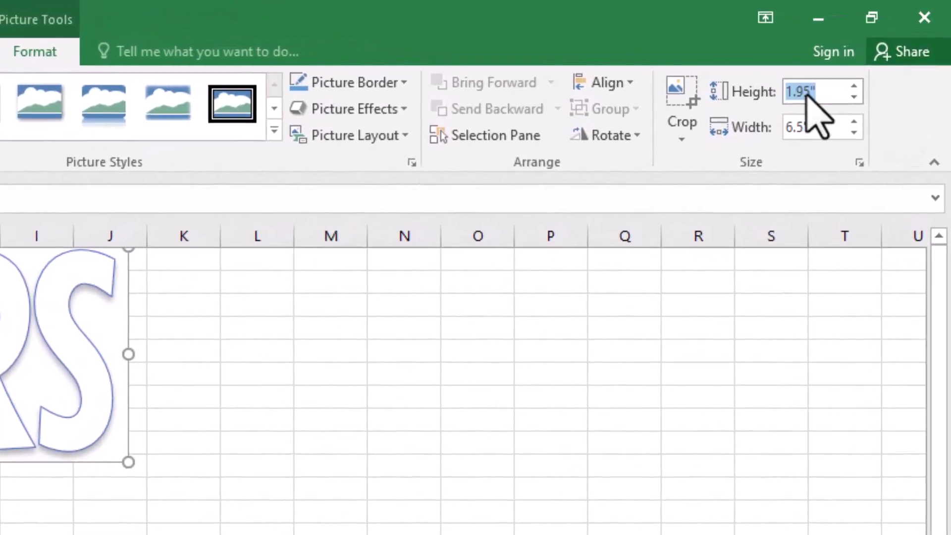
pyautogui.click(786, 145)
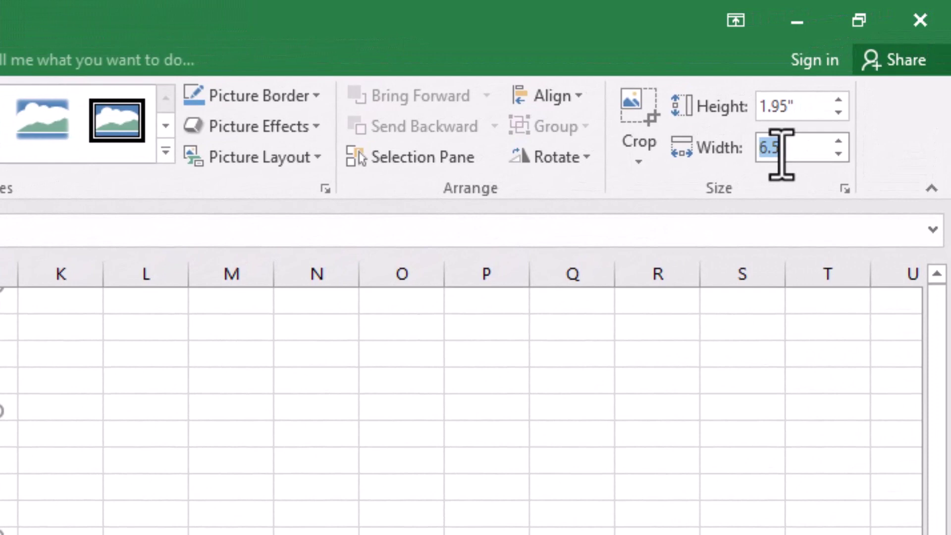
pyautogui.write('15')
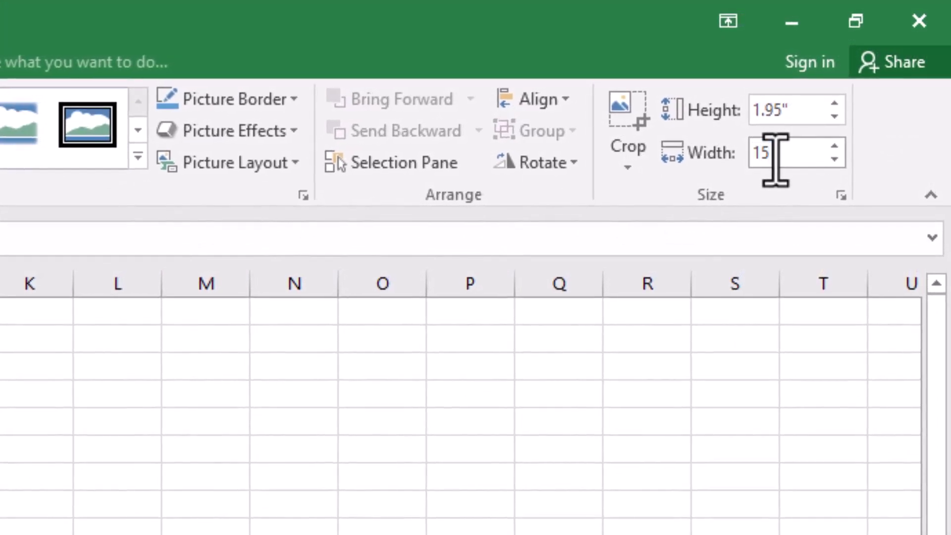
pyautogui.press('Return')
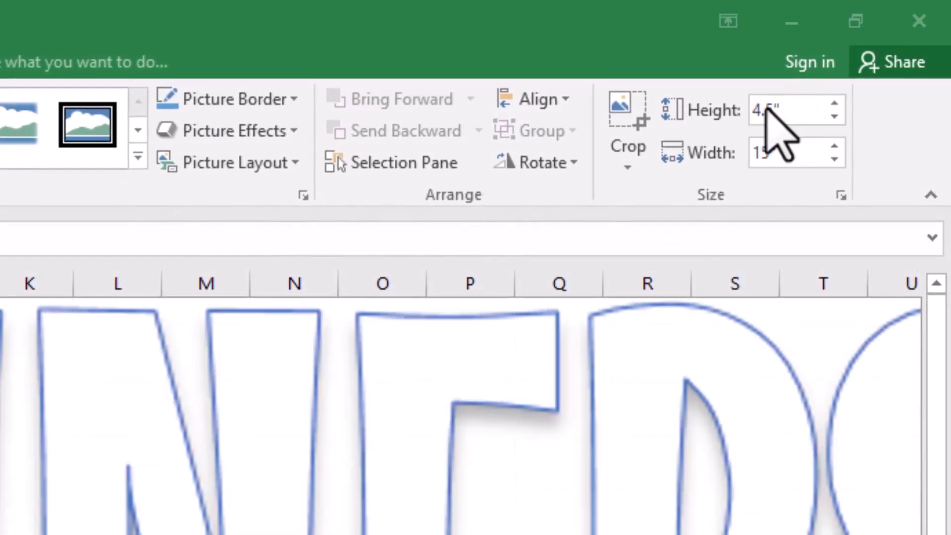
pyautogui.click(775, 107)
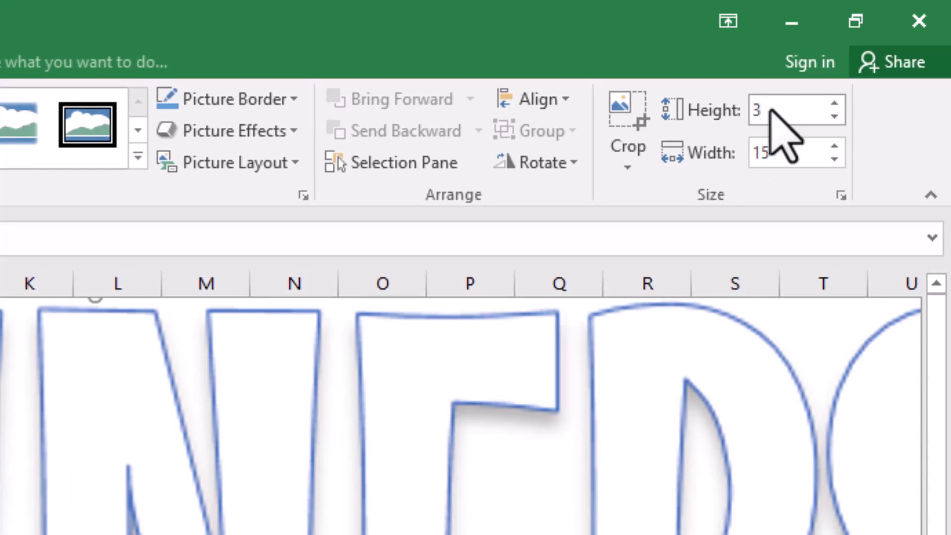
pyautogui.press('Return')
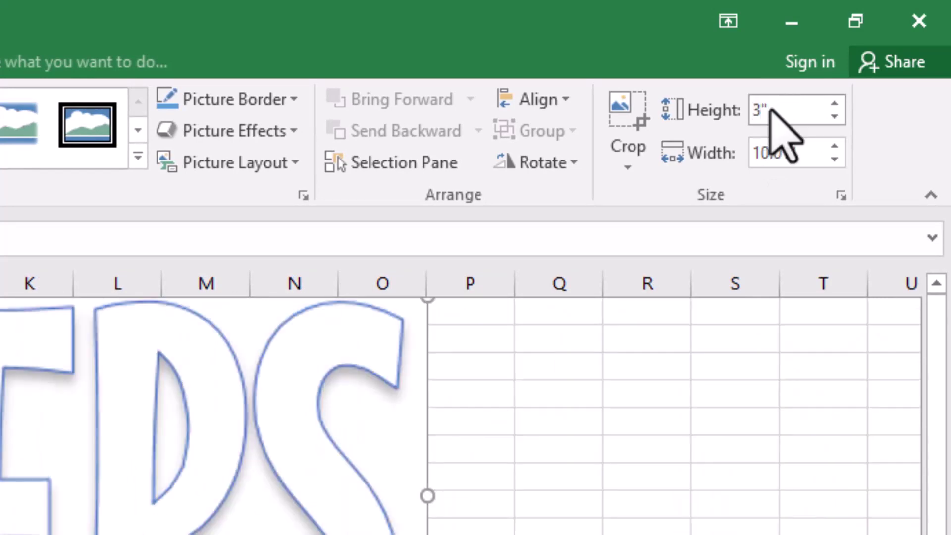